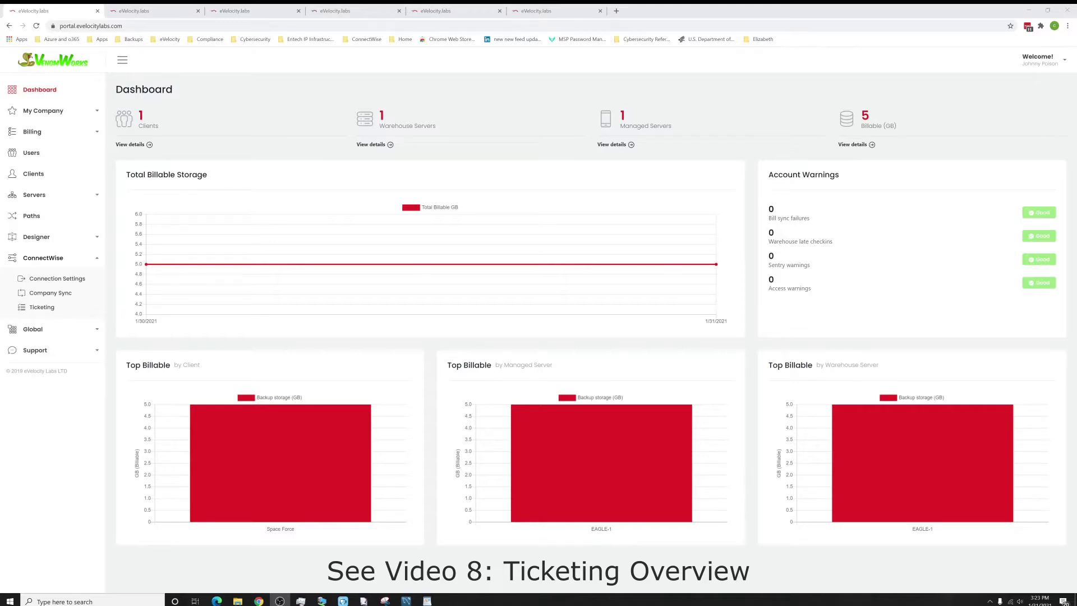
Step: Open the ticketing configuration page and display the Offline Server - Market B template
{"action": "left_click", "coordinate": [166, 11]}
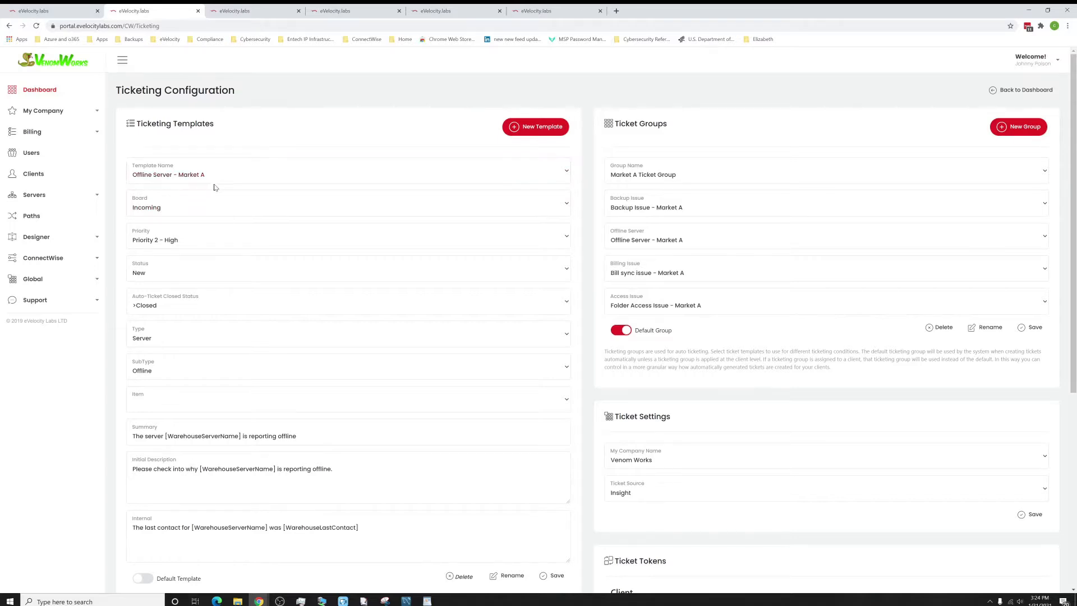
{"action": "left_click", "coordinate": [264, 175]}
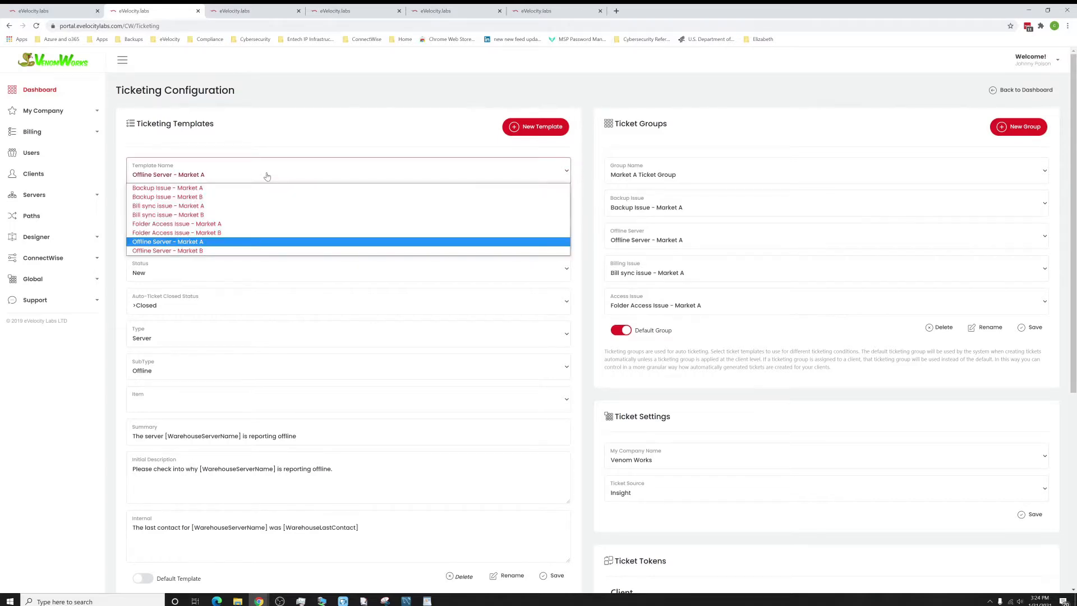
{"action": "left_click", "coordinate": [225, 251]}
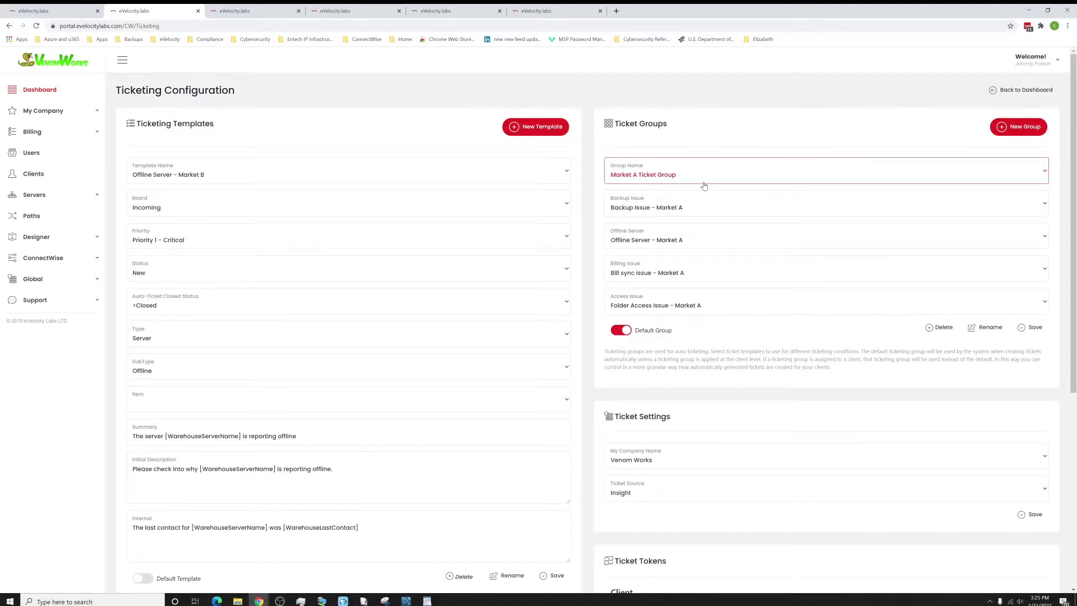
Step: Review the issue templates assigned to the Market B Ticket Group, and return to the Market A Ticket Group
{"action": "left_click", "coordinate": [656, 175]}
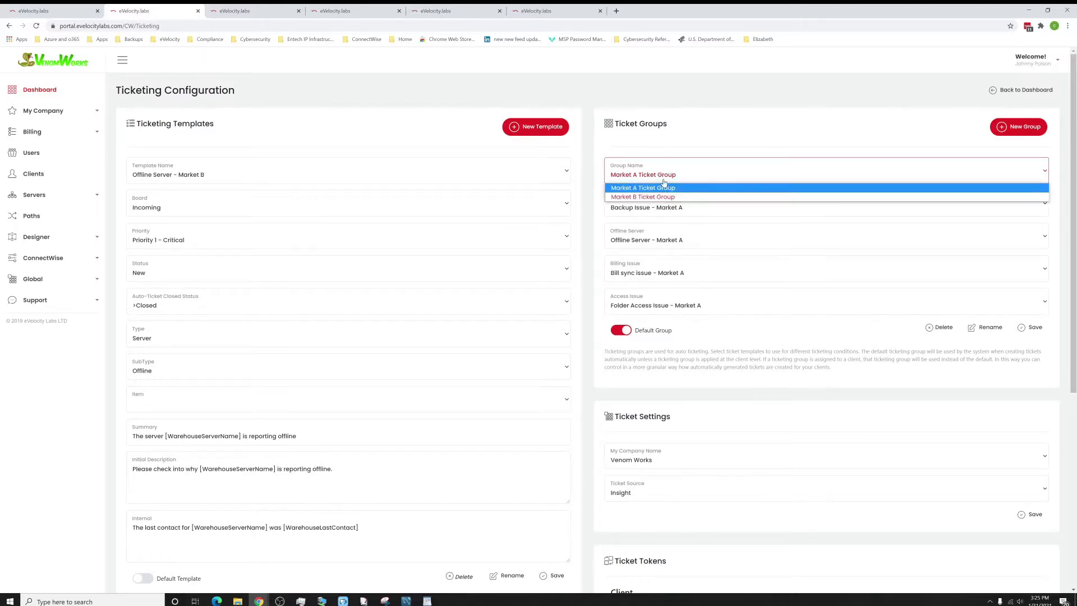
{"action": "left_click", "coordinate": [651, 197]}
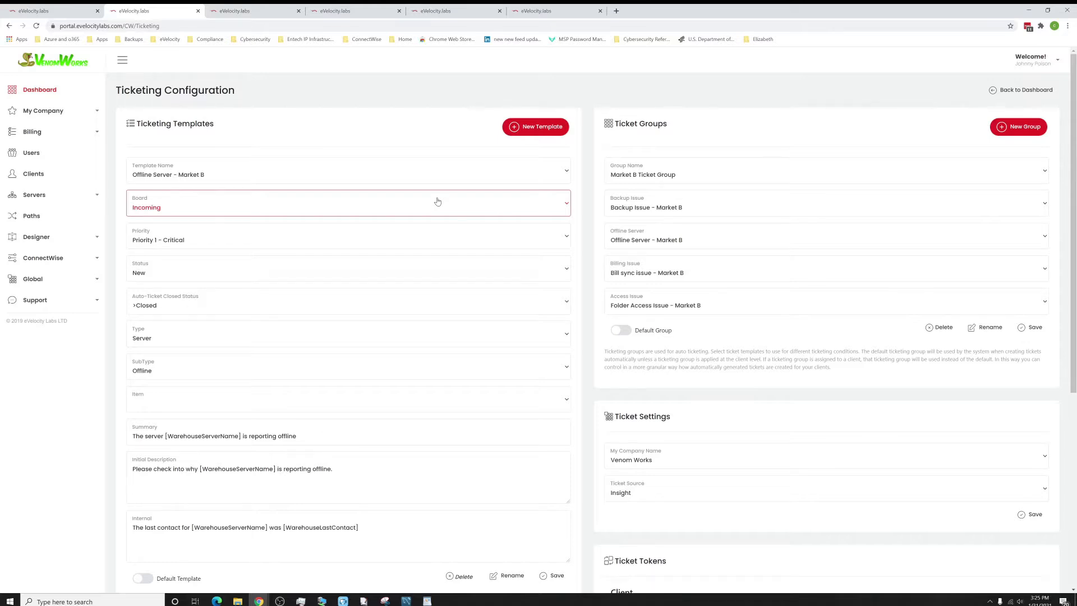
{"action": "left_click", "coordinate": [712, 172]}
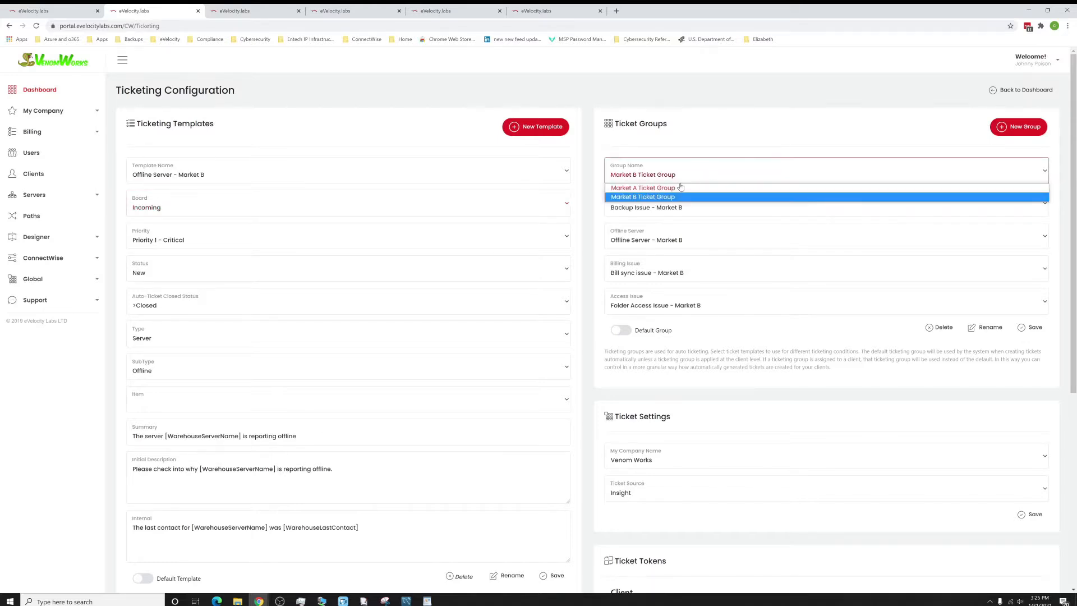
{"action": "left_click", "coordinate": [680, 189]}
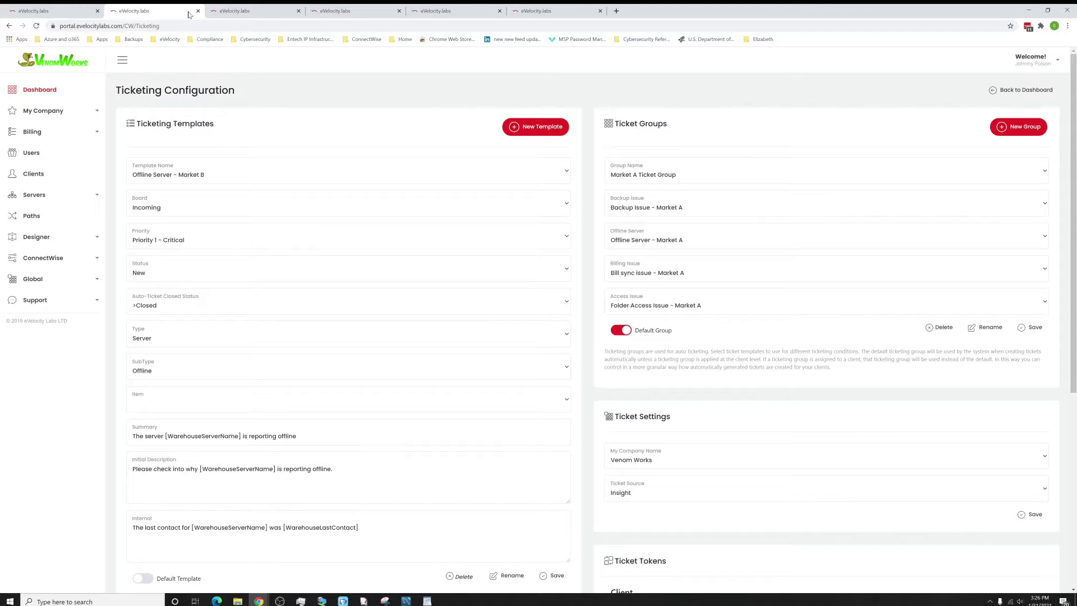
Step: In the client list, review the ticket group settings of Space Force and Artemis Company without changing them
{"action": "left_click", "coordinate": [262, 17]}
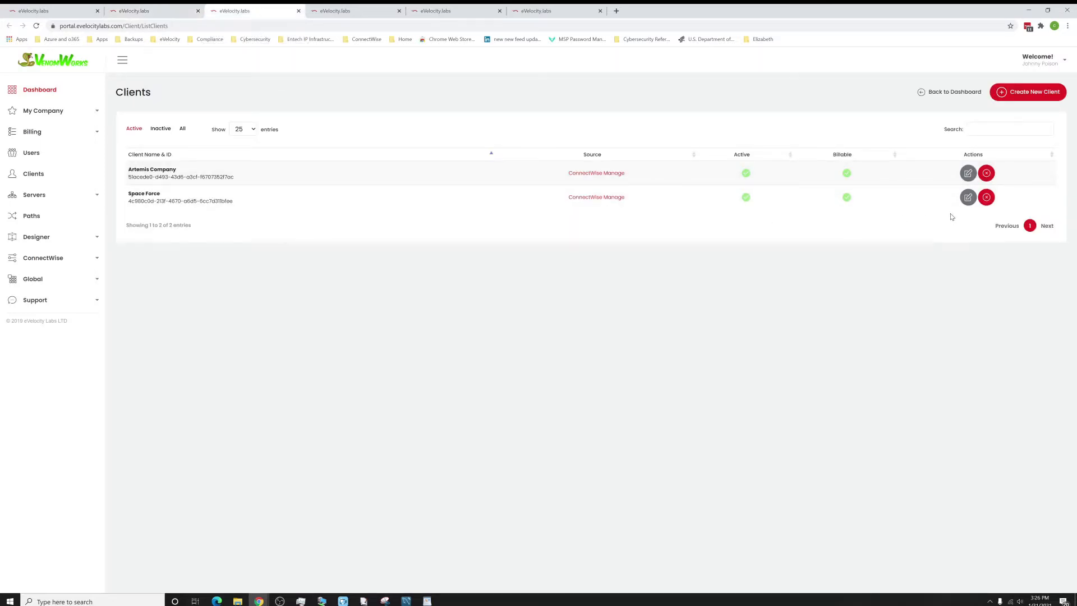
{"action": "left_click", "coordinate": [968, 197]}
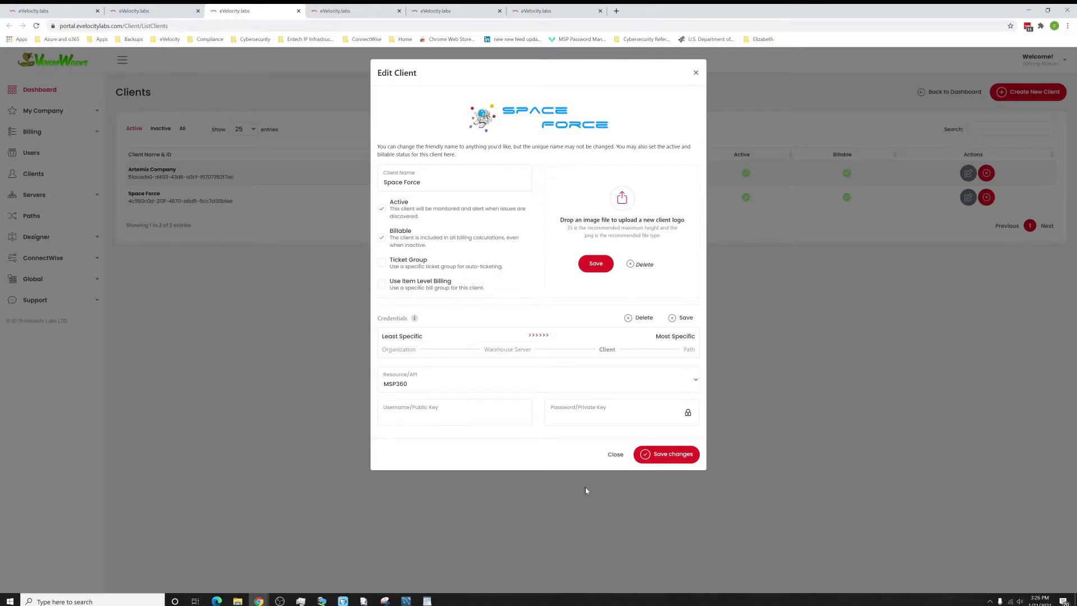
{"action": "left_click", "coordinate": [616, 454]}
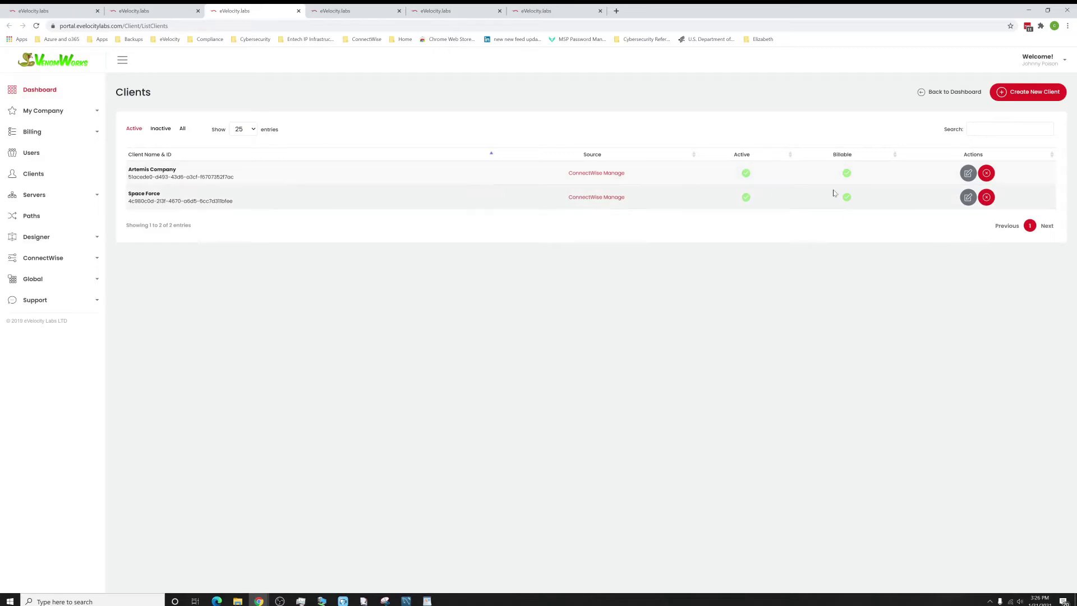
{"action": "left_click", "coordinate": [966, 175]}
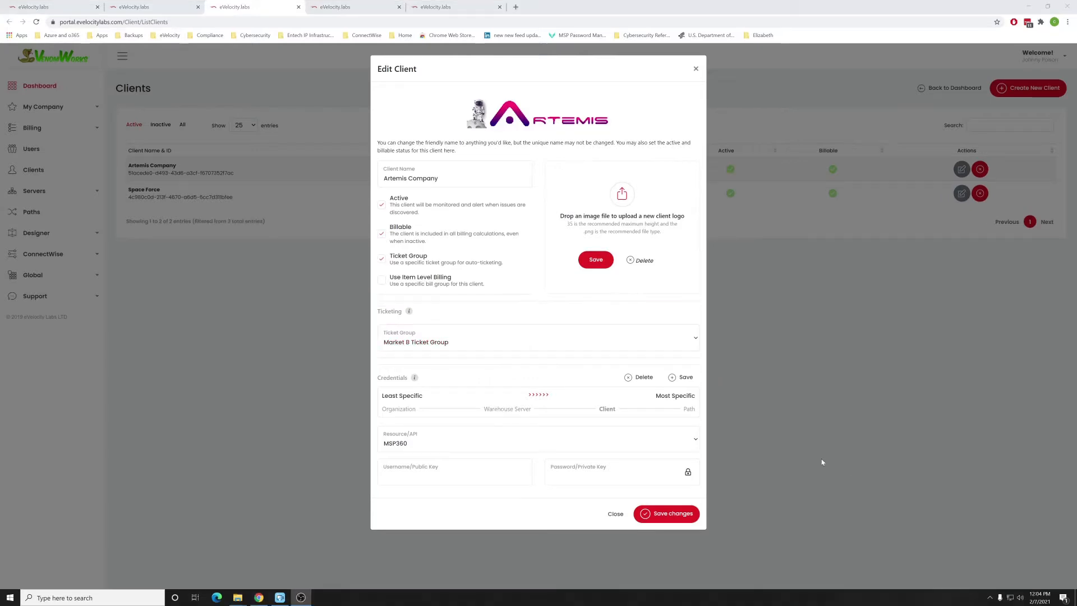
{"action": "left_click", "coordinate": [615, 515]}
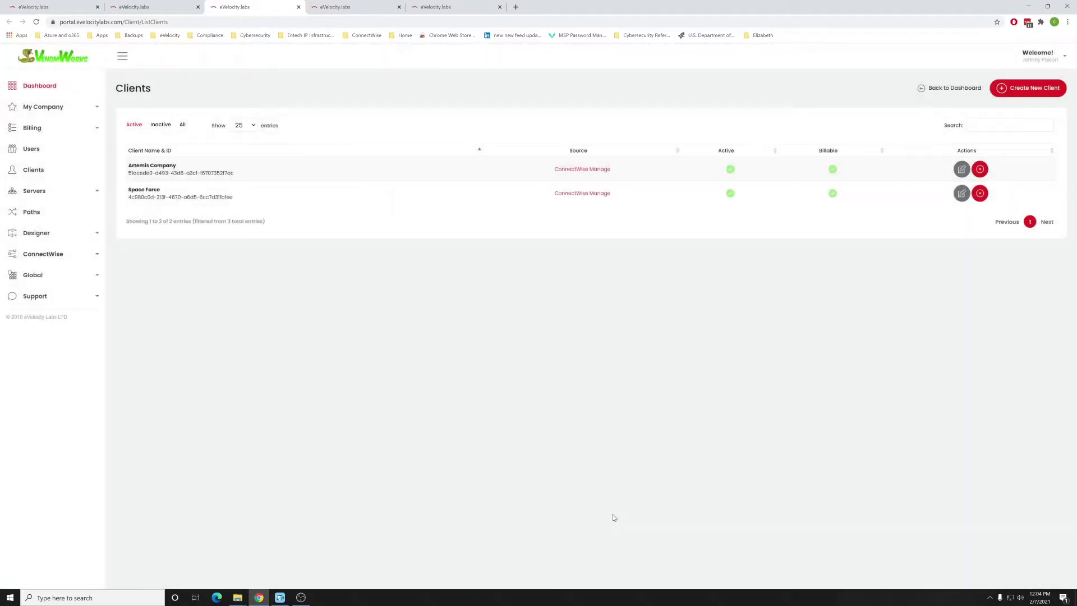
Step: Create a new client, The Happy Ear, sourced from ConnectWise Manage
{"action": "left_click", "coordinate": [1015, 91]}
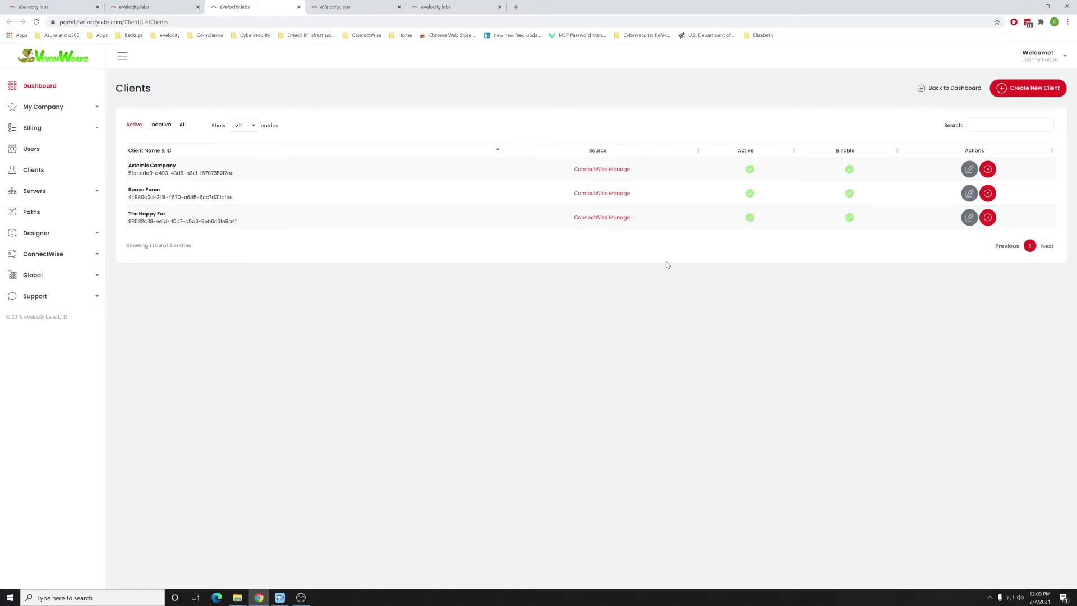
Step: Check which ticket groups are assigned to The Happy Ear and Artemis Company
{"action": "left_click", "coordinate": [969, 217]}
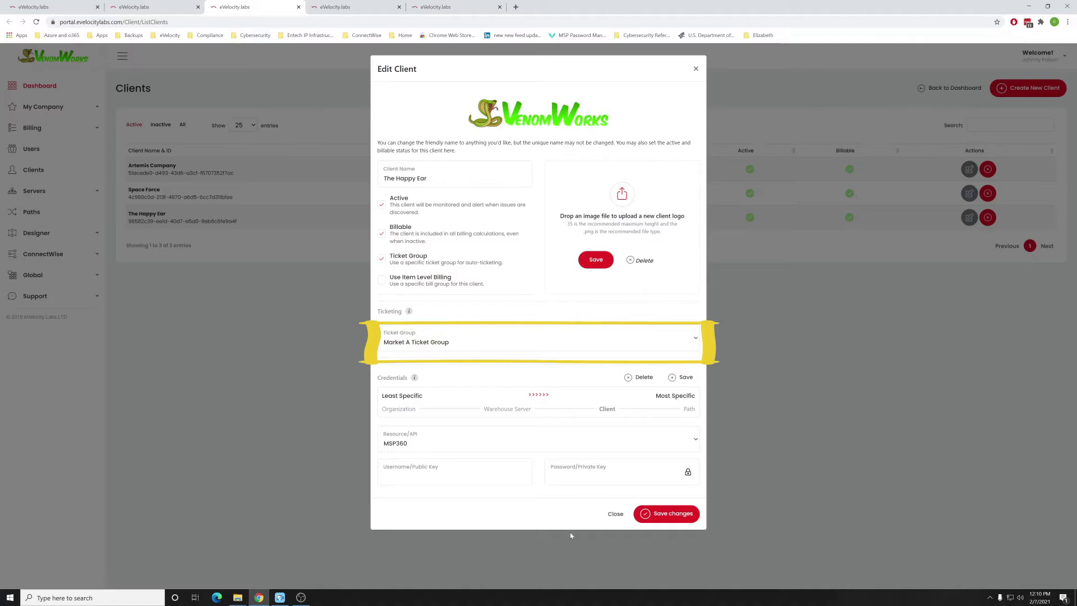
{"action": "left_click", "coordinate": [620, 514]}
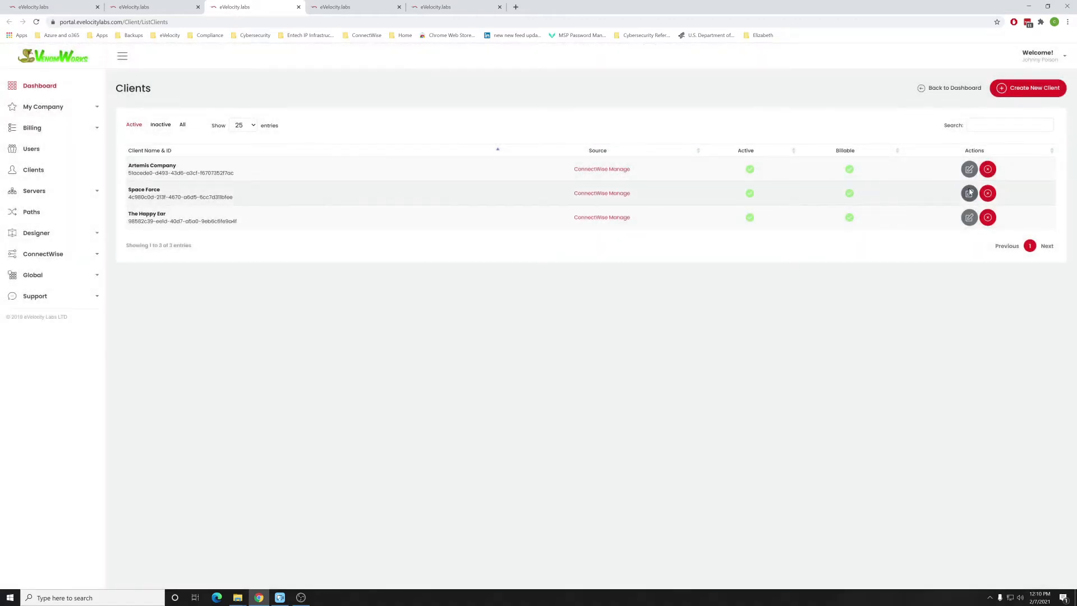
{"action": "left_click", "coordinate": [970, 169]}
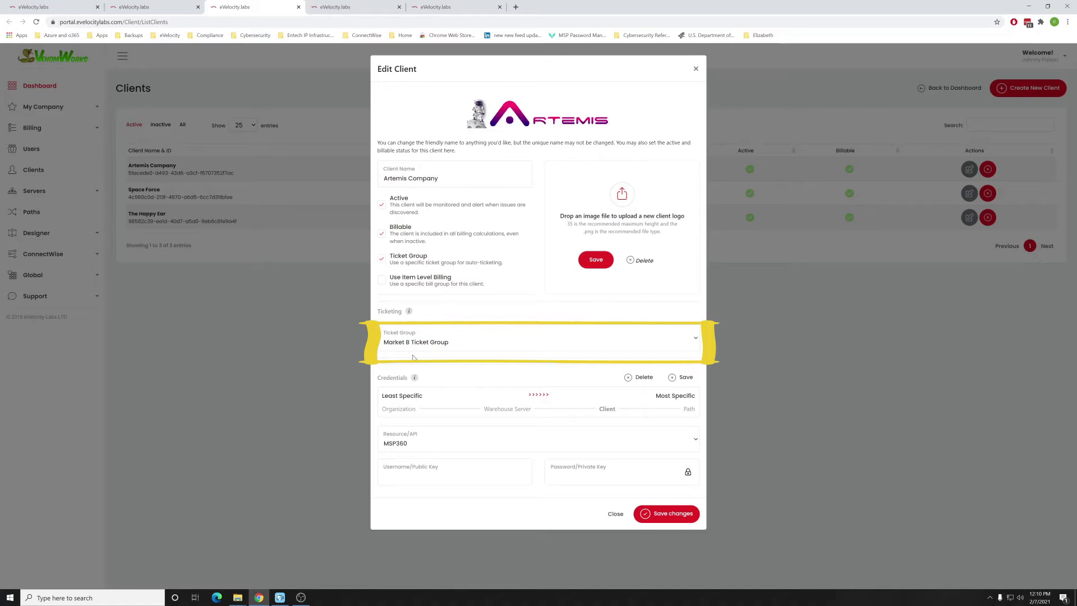
{"action": "left_click", "coordinate": [613, 513]}
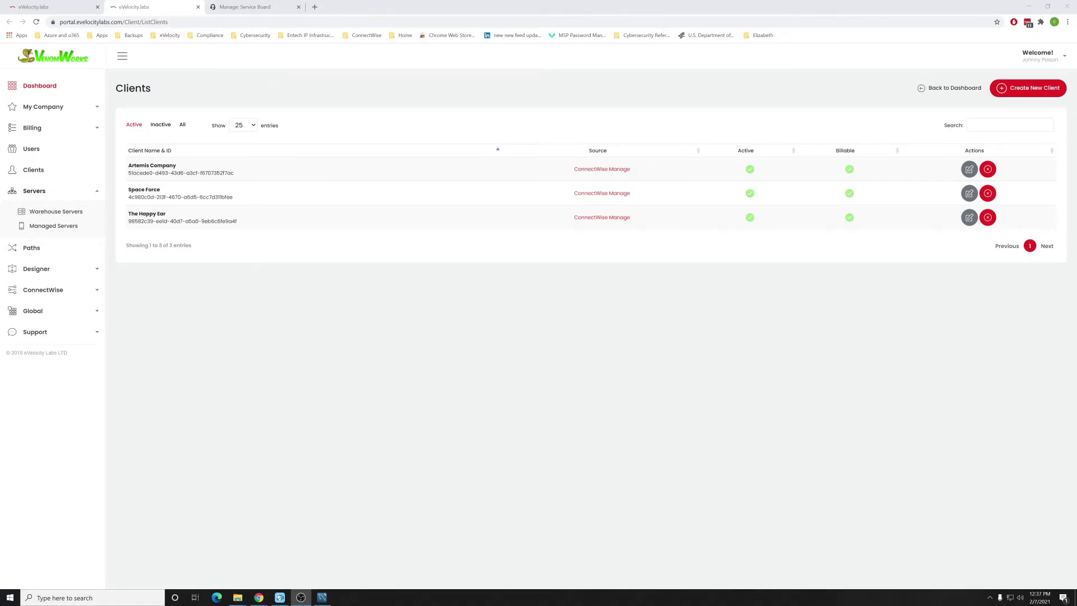
Step: Switch to ConnectWise Manage and review the server-offline tickets on the service board
{"action": "left_click", "coordinate": [250, 8]}
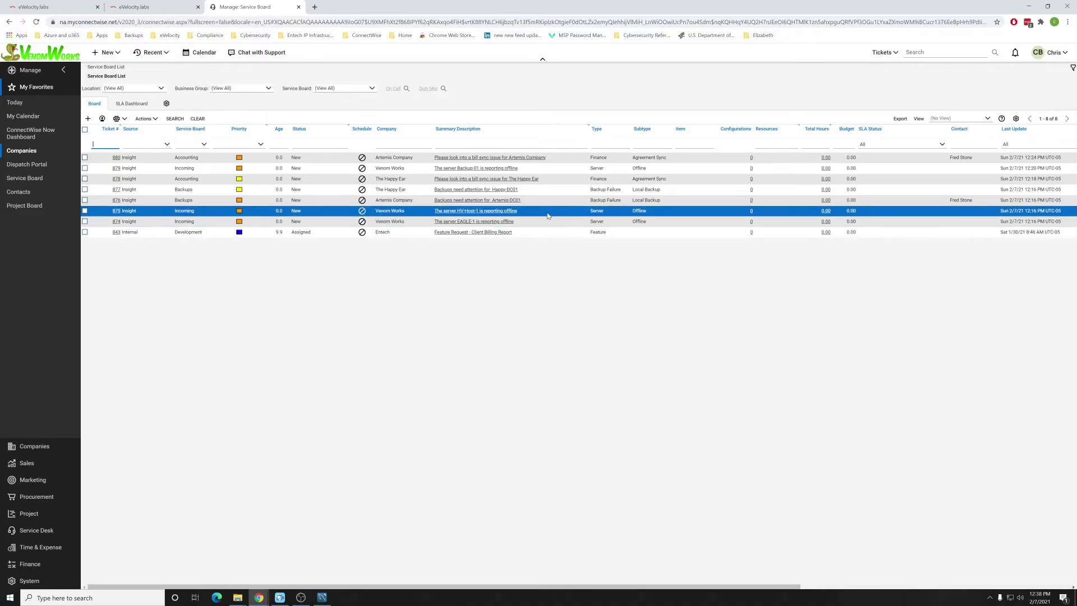
{"action": "mouse_move", "coordinate": [537, 212]}
Step: Switch back to the eVelocity portal and open the Warehouse Servers list in a new browser tab
{"action": "left_click", "coordinate": [51, 6]}
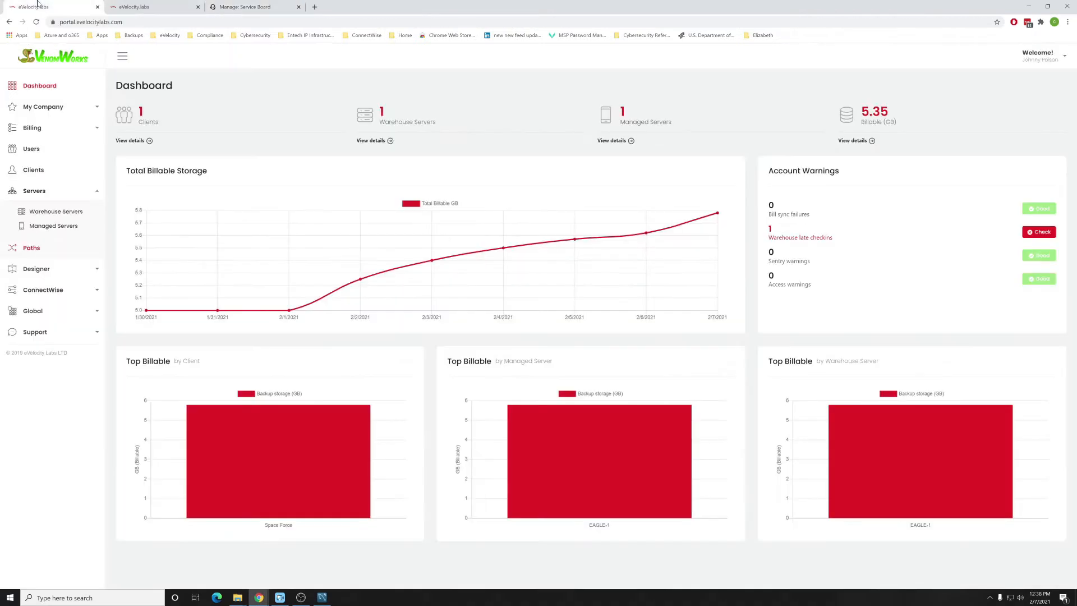
{"action": "right_click", "coordinate": [55, 216]}
{"action": "left_click", "coordinate": [90, 219]}
{"action": "key", "text": "ctrl+Tab"}
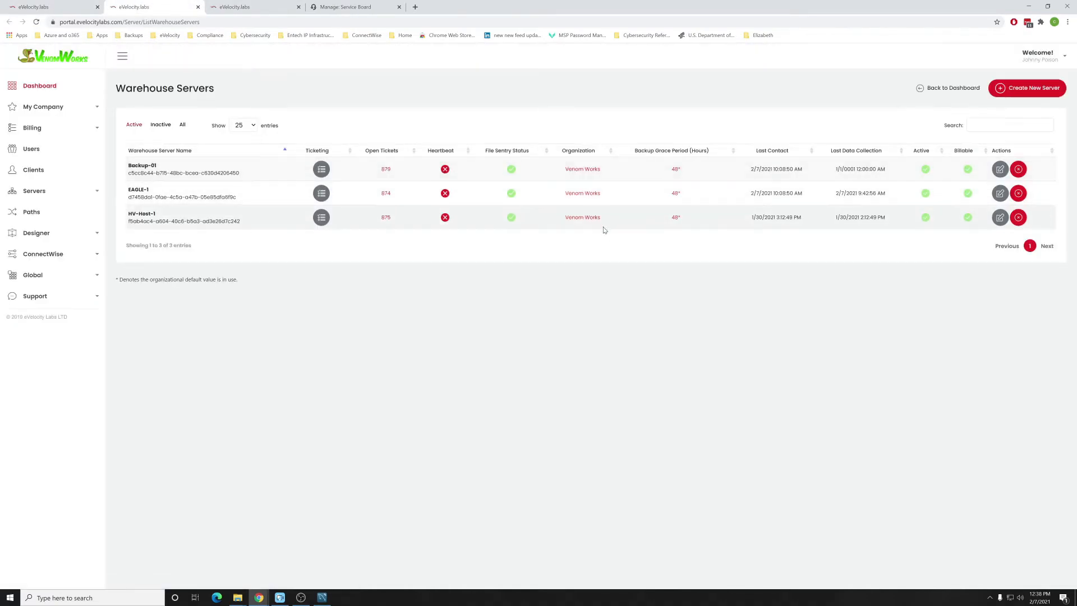
Step: Mark the warehouse server Backup-01 as client owned, assign it to The Happy Ear, and save the changes
{"action": "left_click", "coordinate": [1000, 168]}
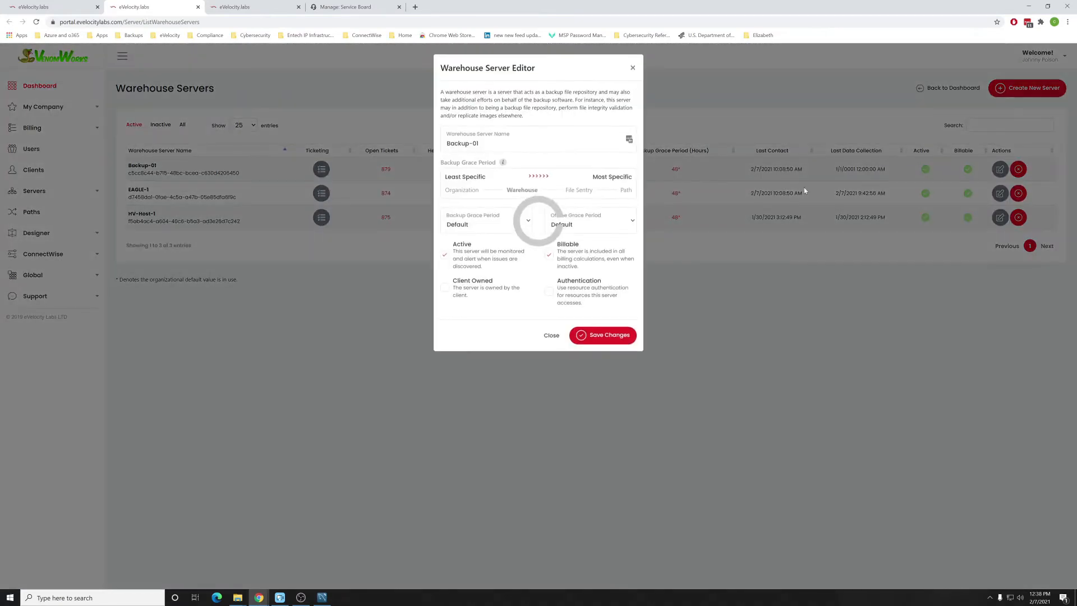
{"action": "left_click", "coordinate": [445, 290]}
{"action": "left_click", "coordinate": [525, 334]}
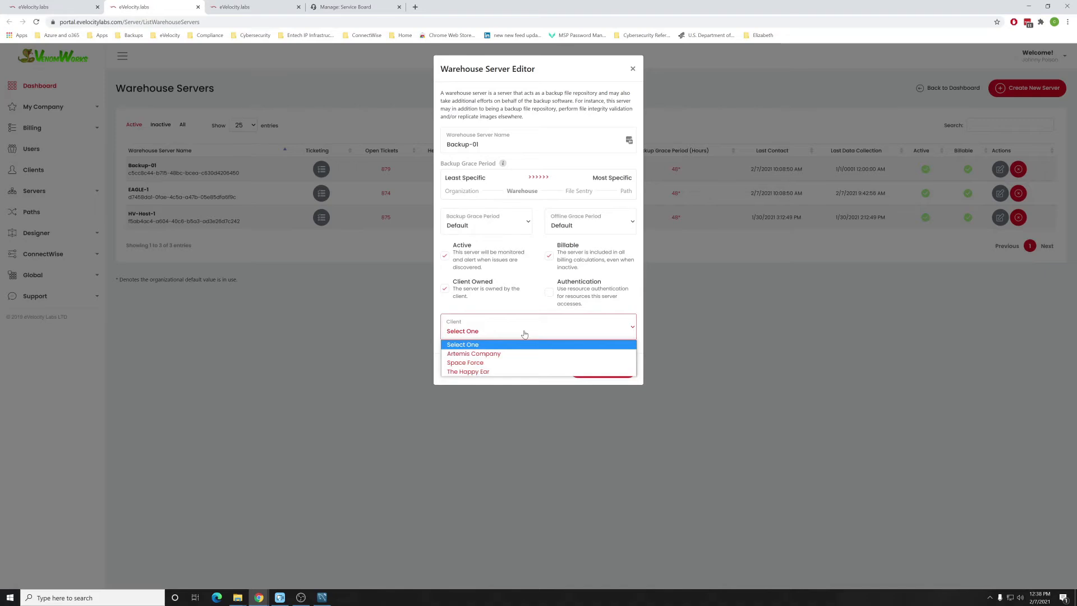
{"action": "left_click", "coordinate": [509, 371]}
{"action": "left_click", "coordinate": [581, 376]}
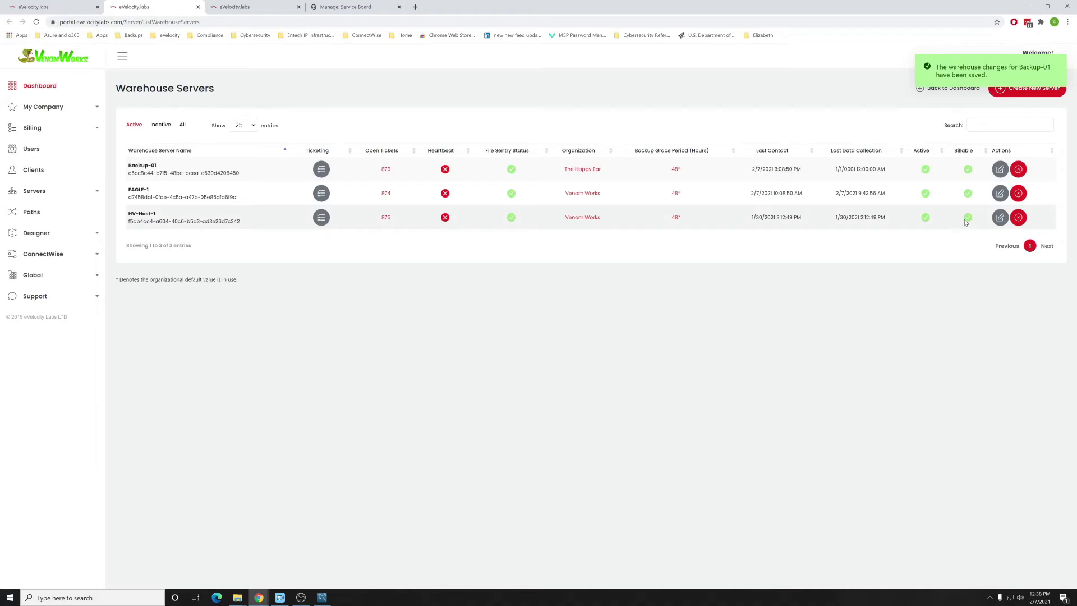
Step: Mark the warehouse server HV-Host-1 as client owned, assign it to Artemis Company, and save the changes
{"action": "left_click", "coordinate": [999, 218]}
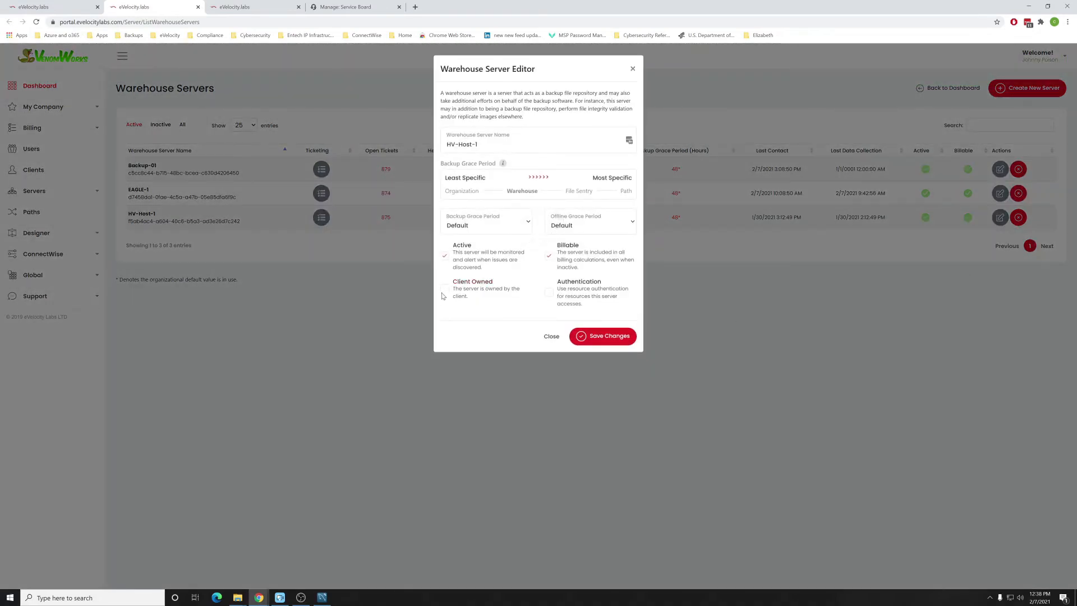
{"action": "left_click", "coordinate": [504, 332]}
{"action": "left_click", "coordinate": [488, 353]}
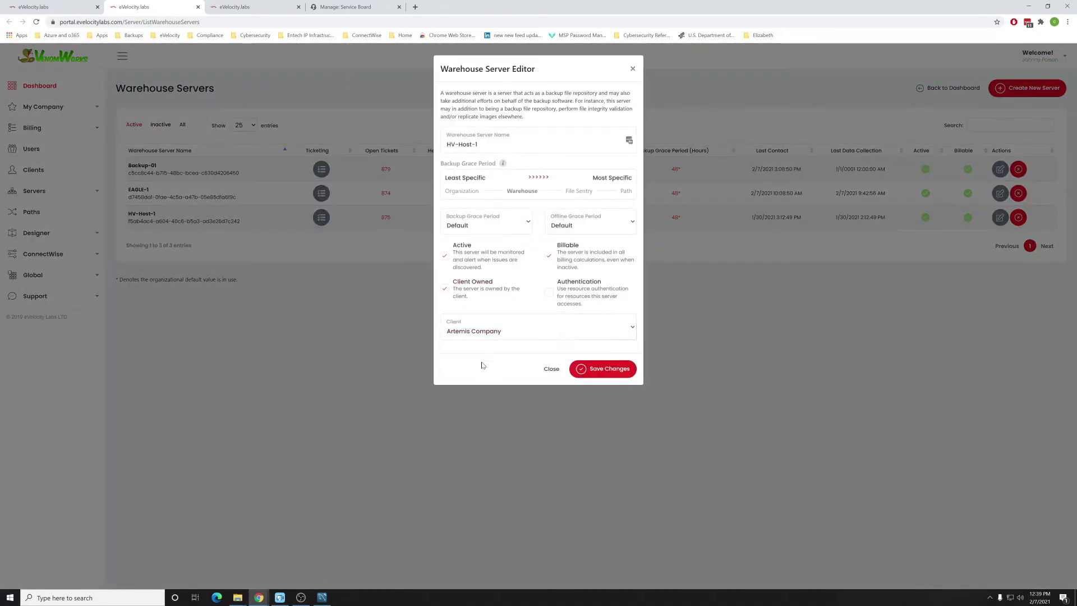
{"action": "left_click", "coordinate": [620, 377]}
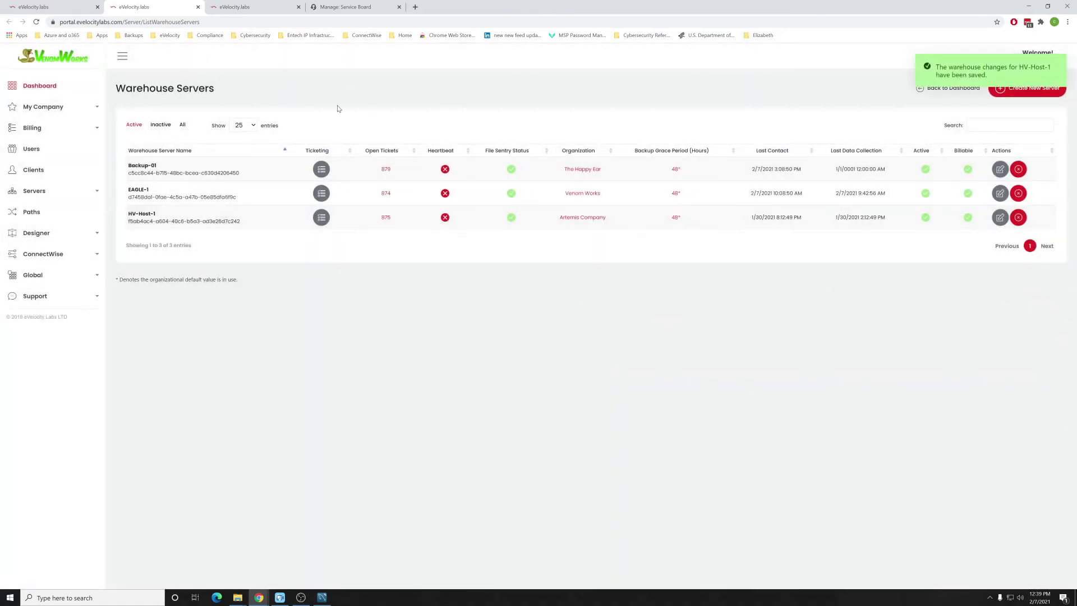
Step: Switch to the ConnectWise Manage service board and select the offline ticket for EAGLE-1
{"action": "left_click", "coordinate": [338, 7]}
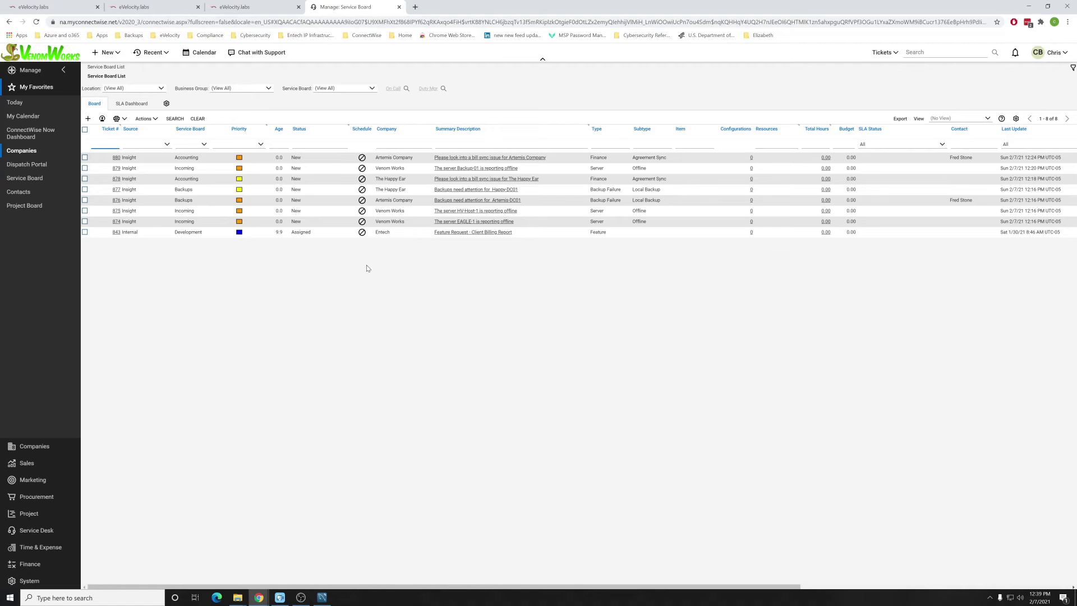
{"action": "left_click", "coordinate": [219, 216]}
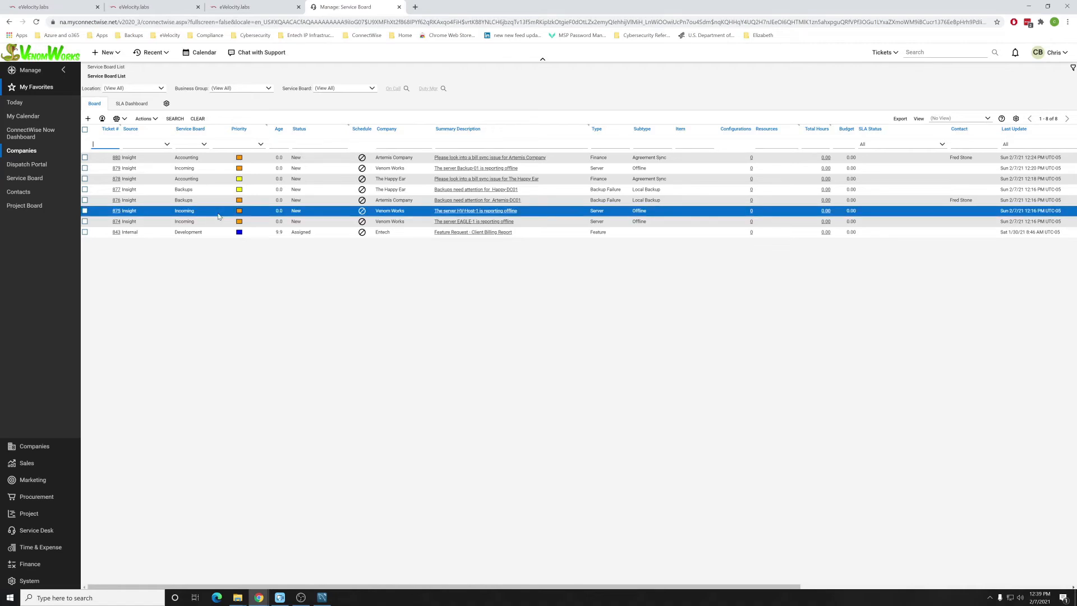
{"action": "left_click", "coordinate": [84, 222]}
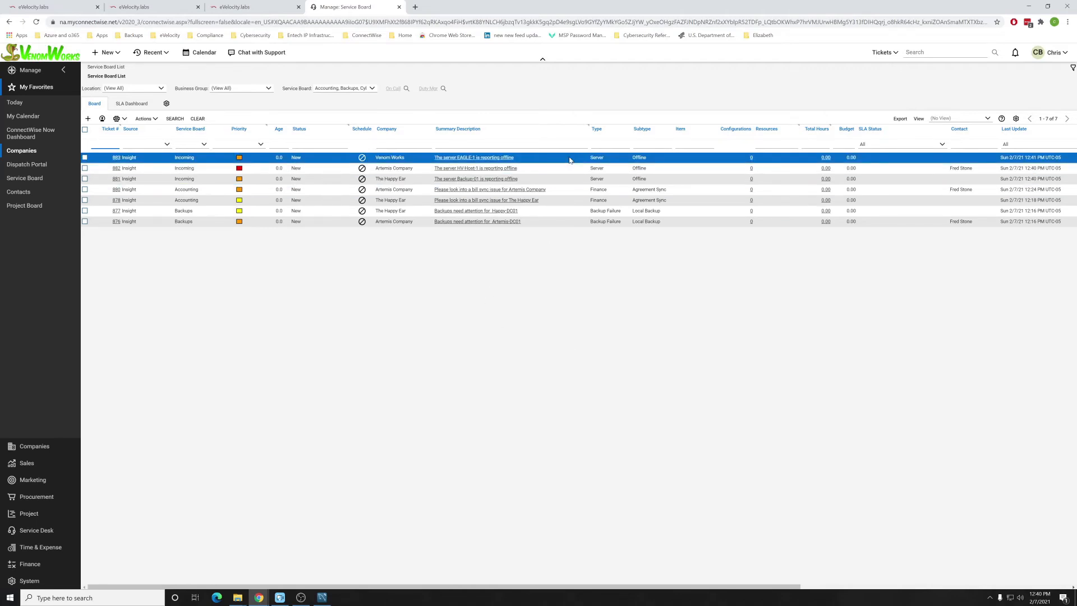
Step: Compare the tickets on the service board, examine the bill sync ticket for Artemis Company, and return to the board
{"action": "mouse_move", "coordinate": [570, 160]}
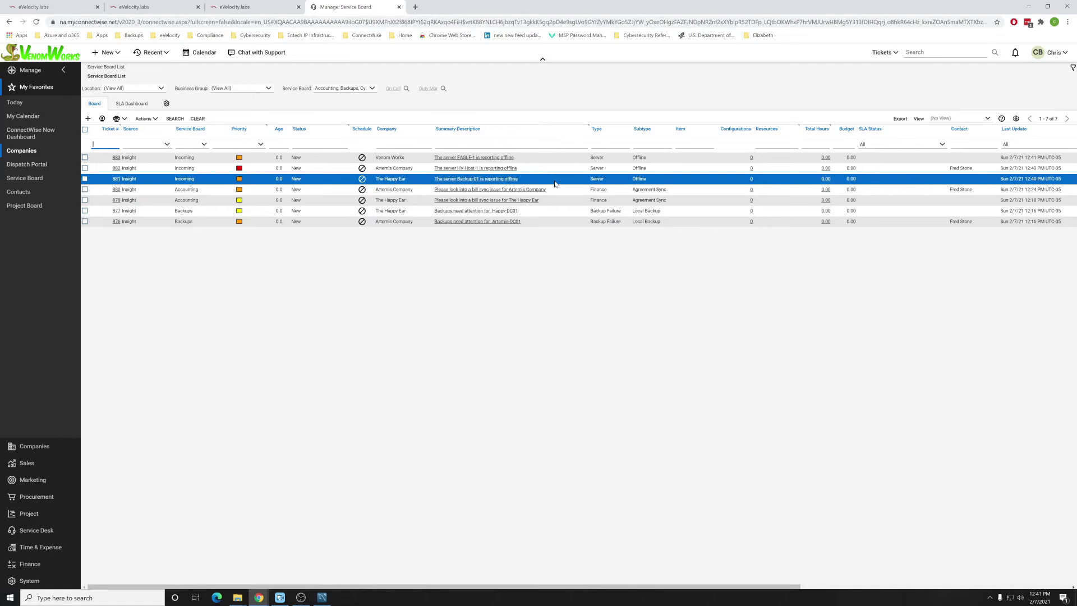
{"action": "mouse_move", "coordinate": [554, 184]}
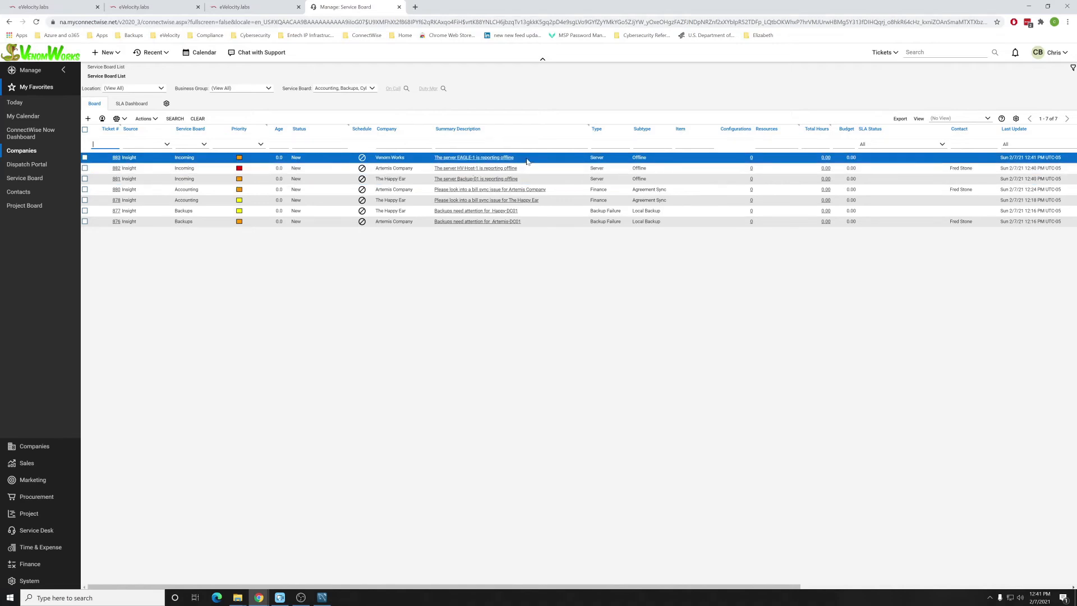
{"action": "mouse_move", "coordinate": [526, 163]}
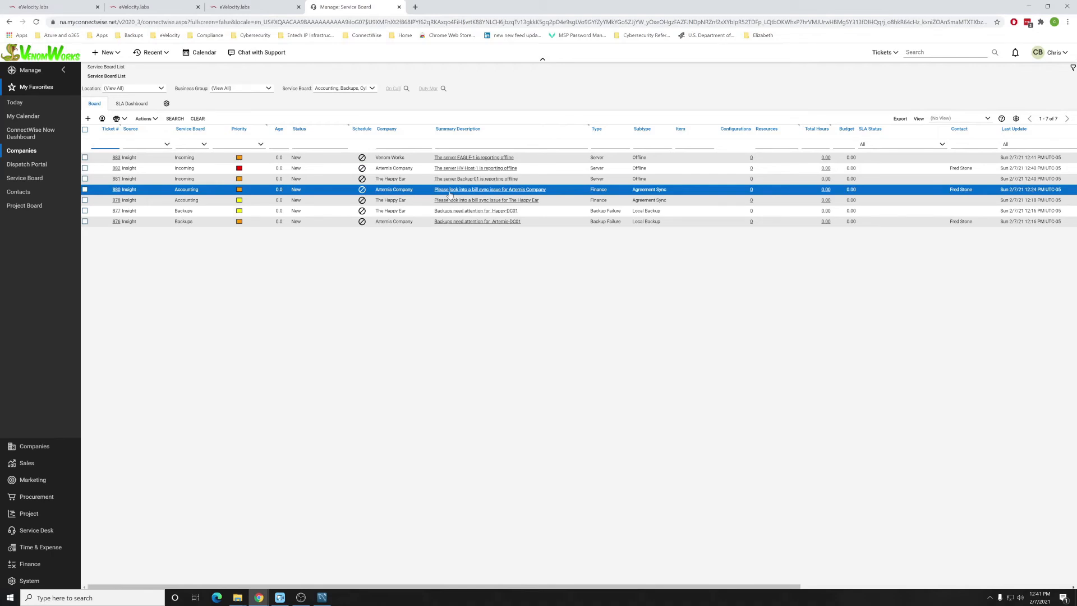
{"action": "mouse_move", "coordinate": [449, 194]}
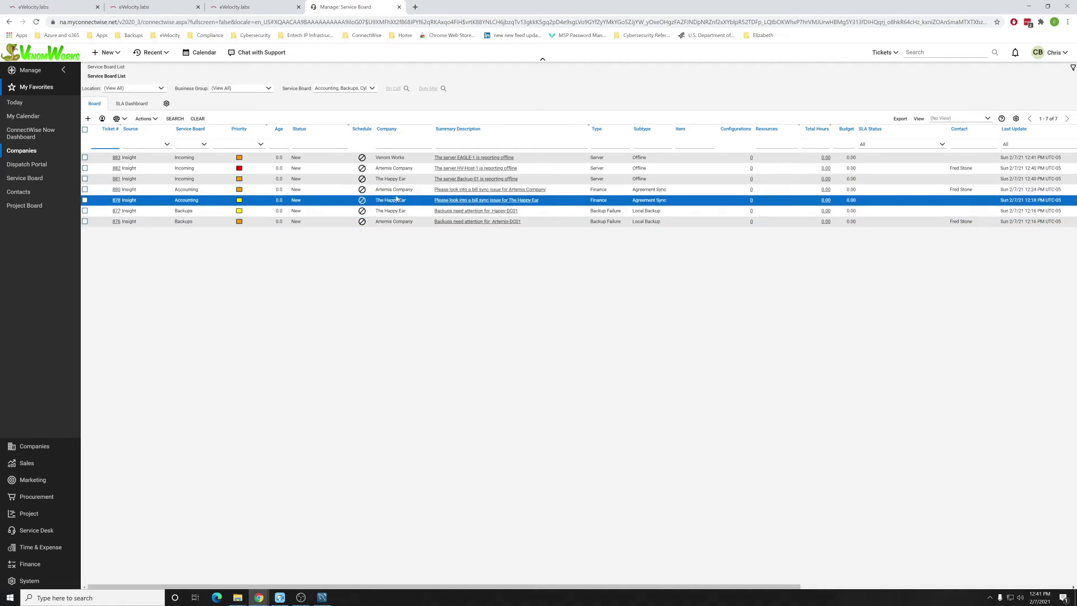
{"action": "left_click", "coordinate": [490, 190]}
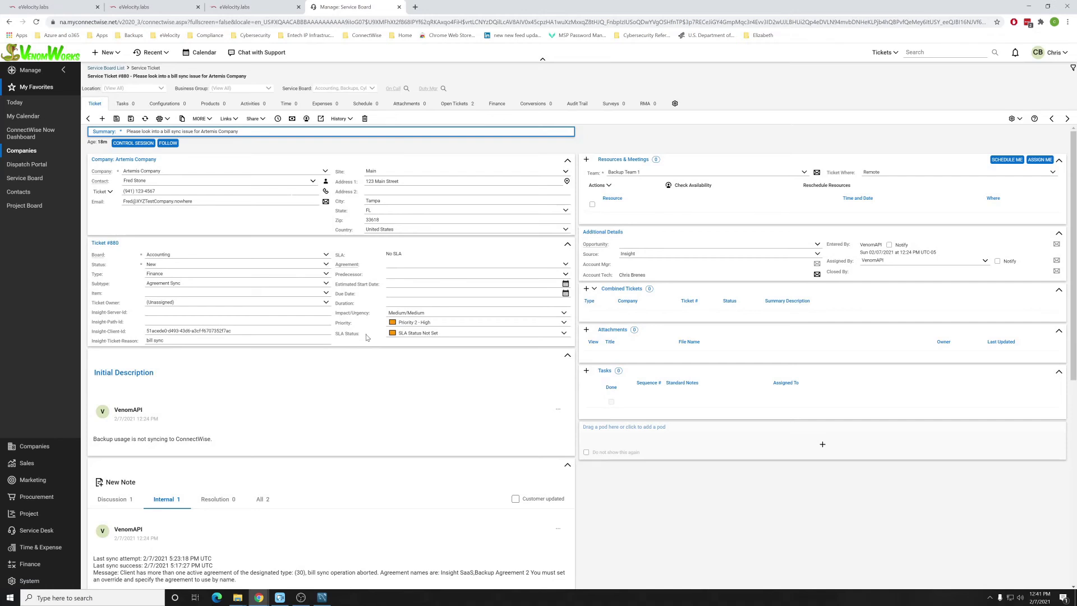
{"action": "left_click", "coordinate": [90, 116]}
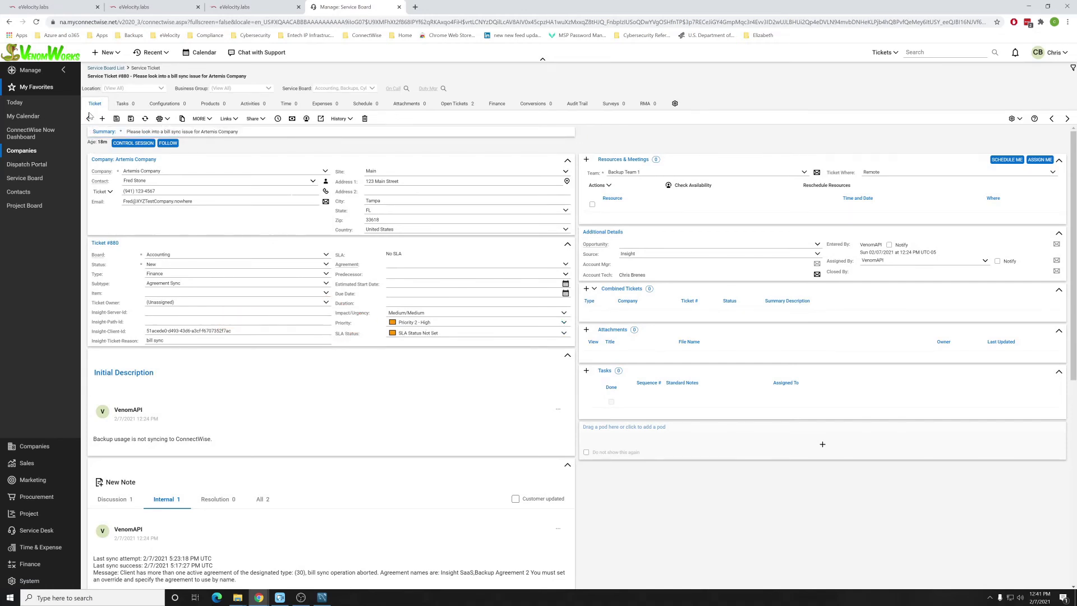
{"action": "left_click", "coordinate": [89, 118]}
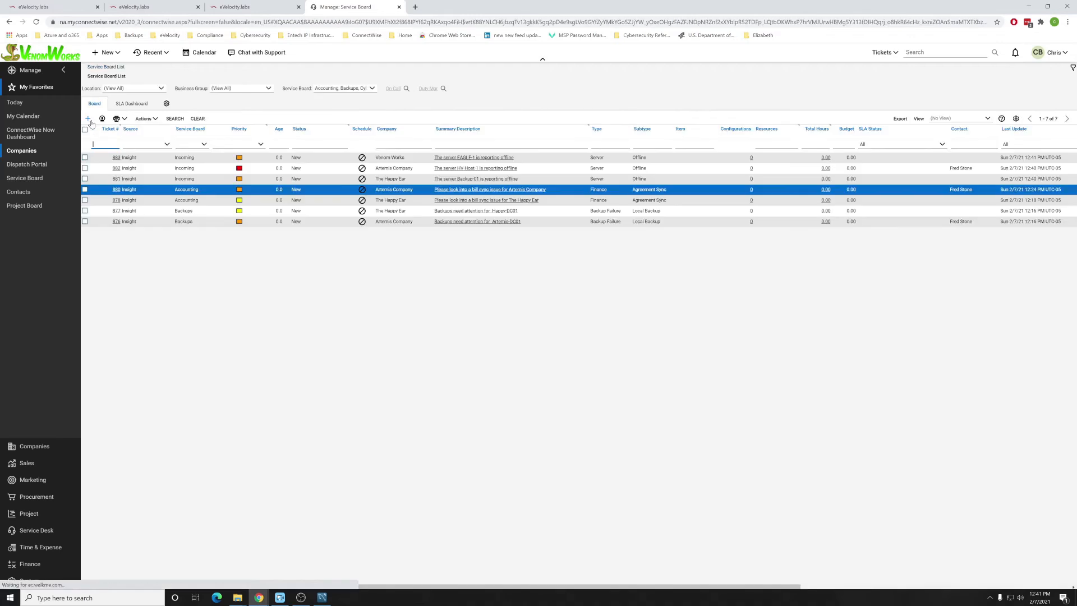
Step: Examine the bill sync issue ticket for The Happy Ear and return to the service board
{"action": "left_click", "coordinate": [482, 200], "text": "ctrl"}
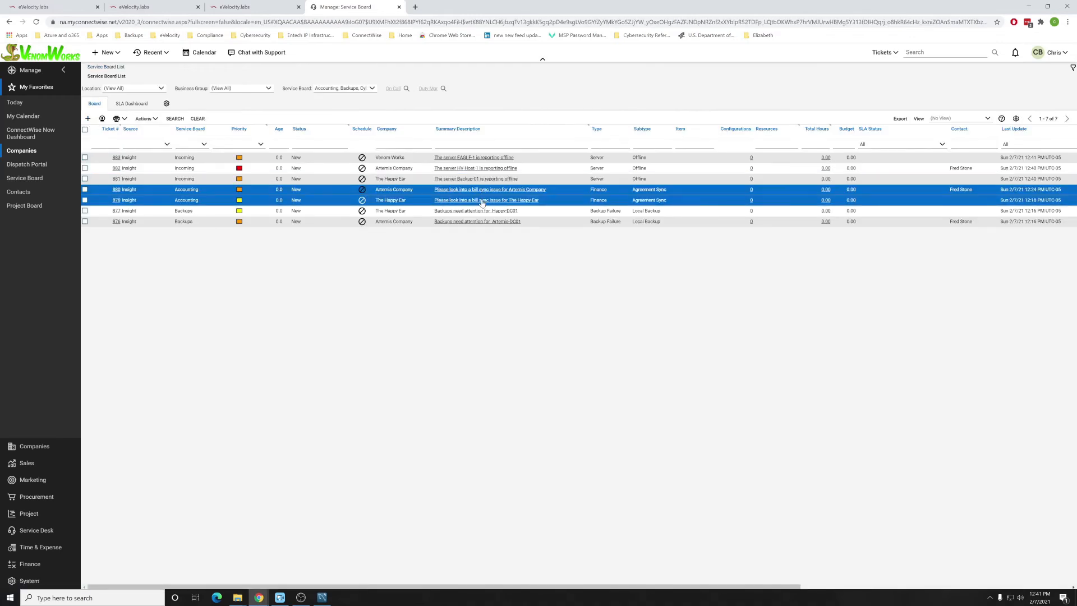
{"action": "left_click", "coordinate": [482, 202]}
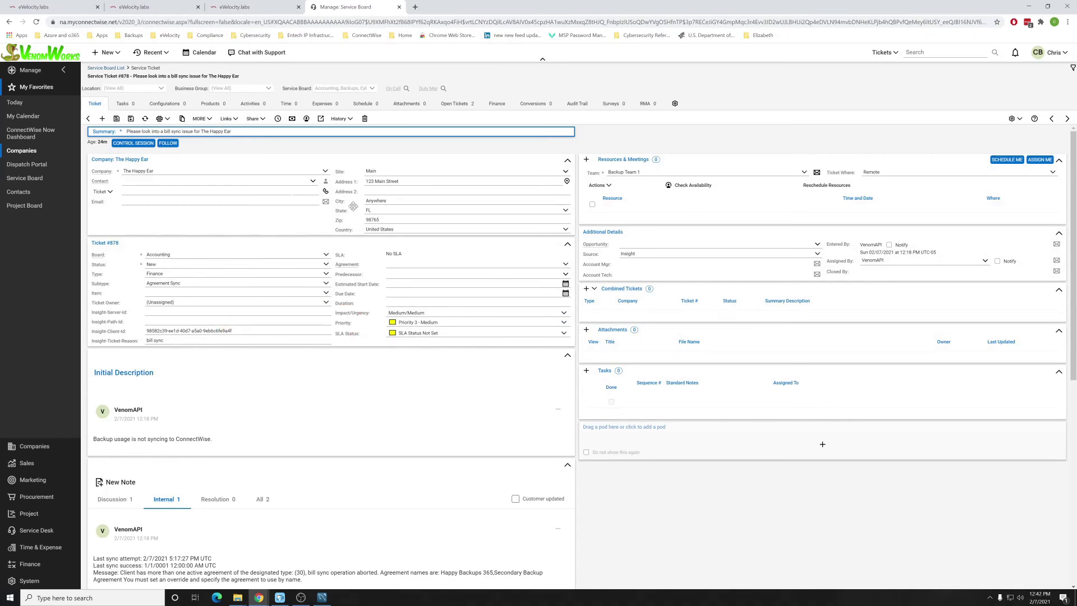
{"action": "left_click", "coordinate": [86, 122]}
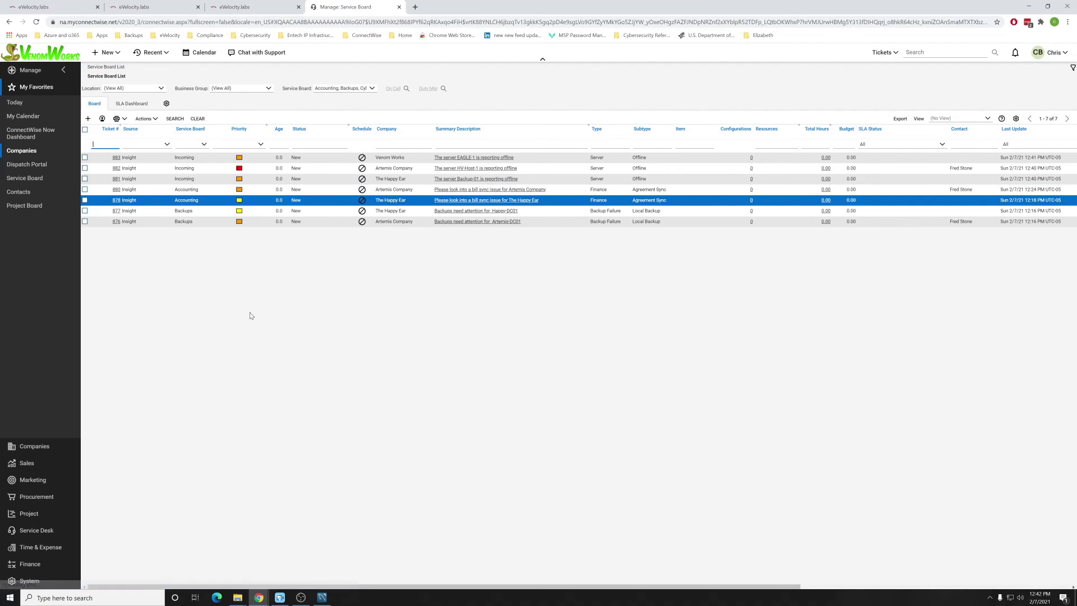